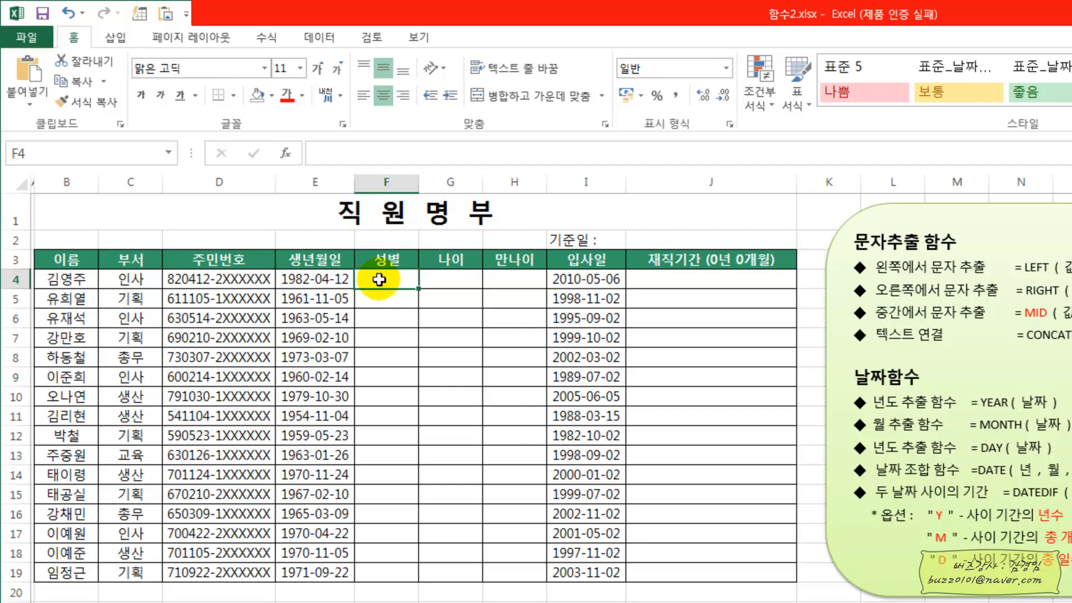
# Step: Start an IF formula in F4 with its function arguments open and nest an empty MID() as the logical test
pyautogui.write('=if')
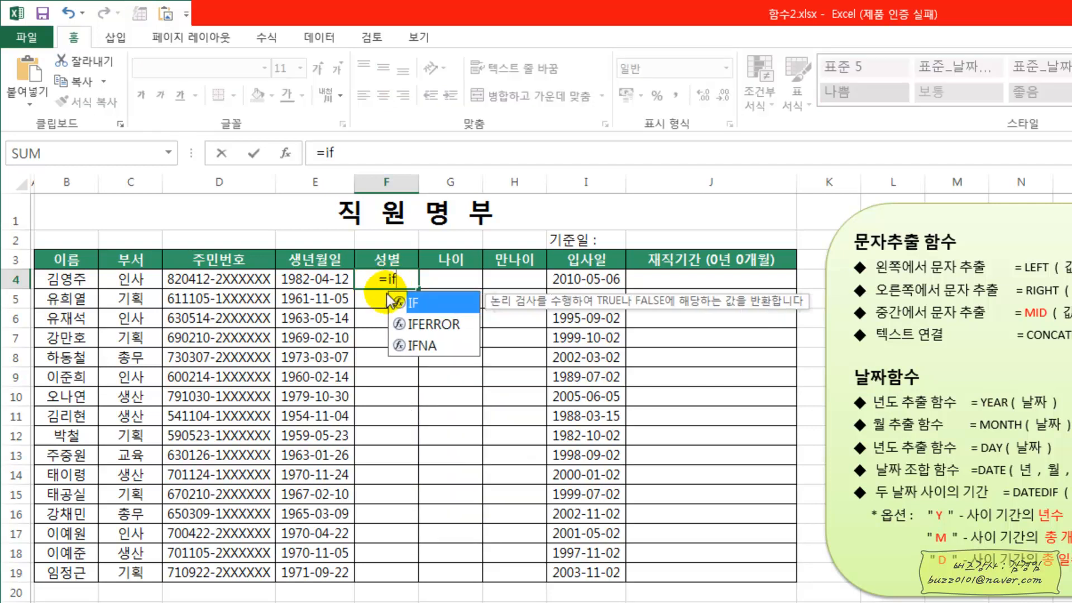
pyautogui.doubleClick(416, 304)
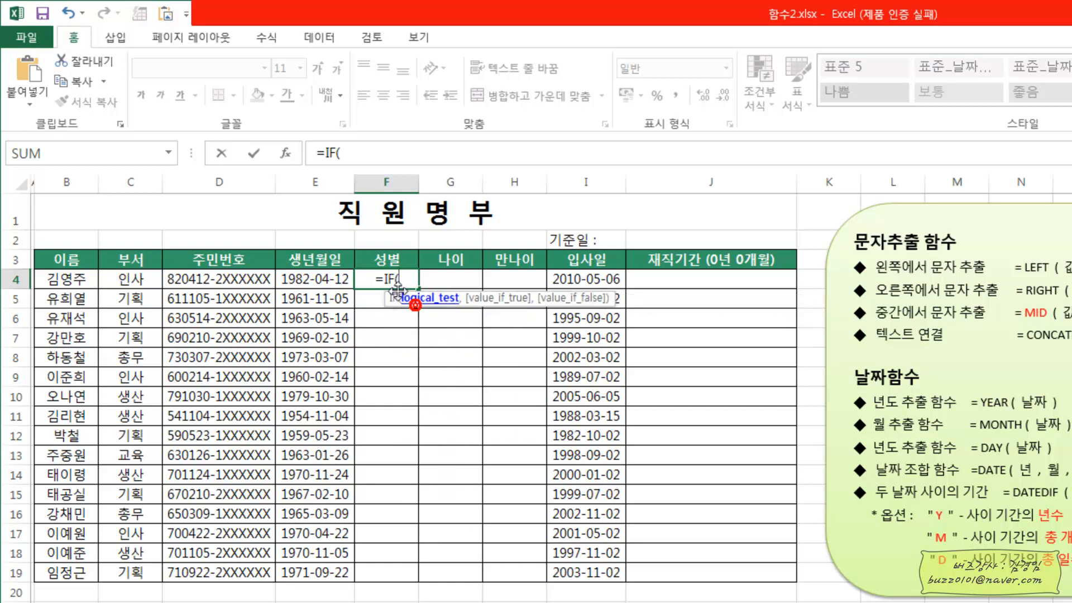
pyautogui.click(287, 154)
pyautogui.moveTo(303, 297); pyautogui.dragTo(323, 309)
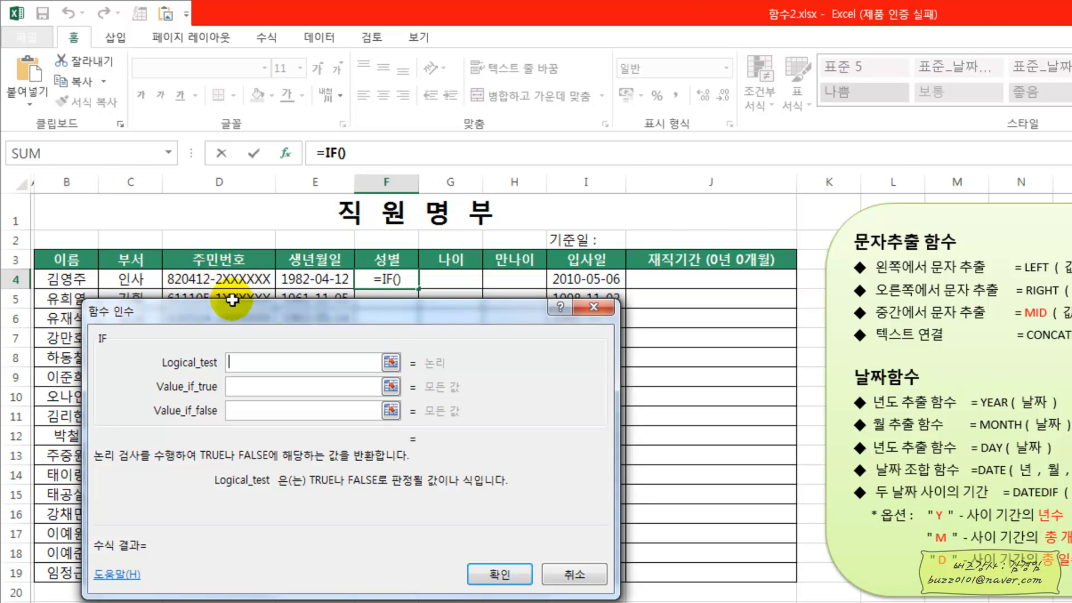
pyautogui.write('mid')
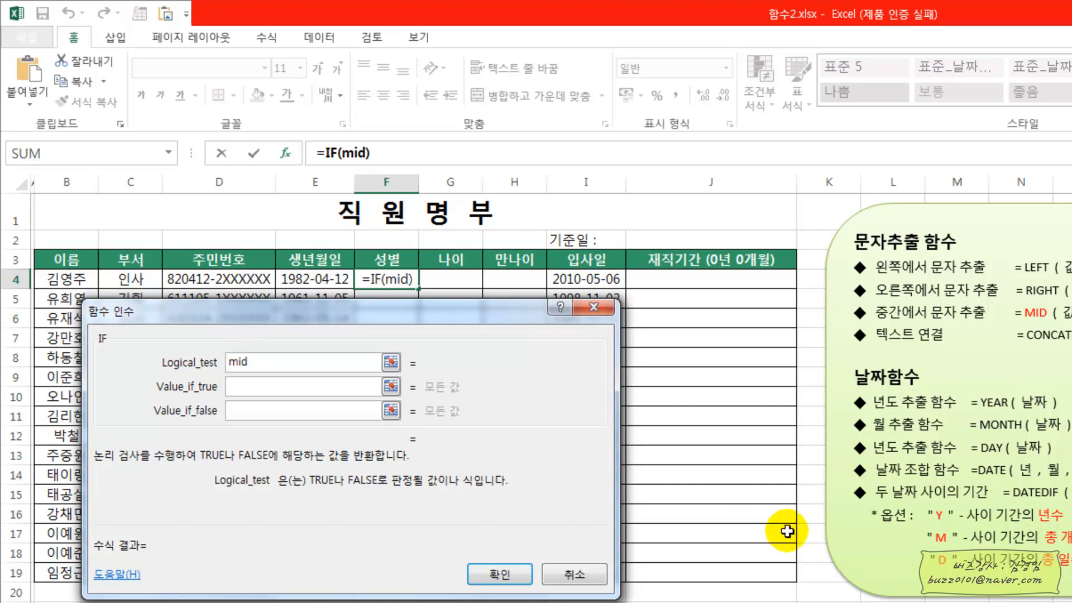
pyautogui.write('()')
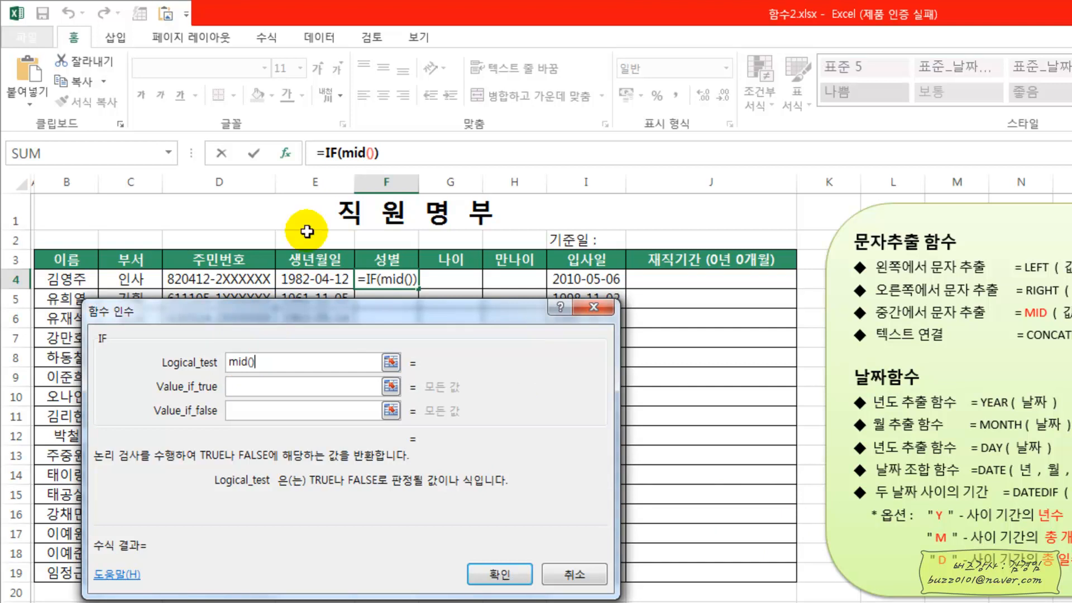
pyautogui.click(357, 152)
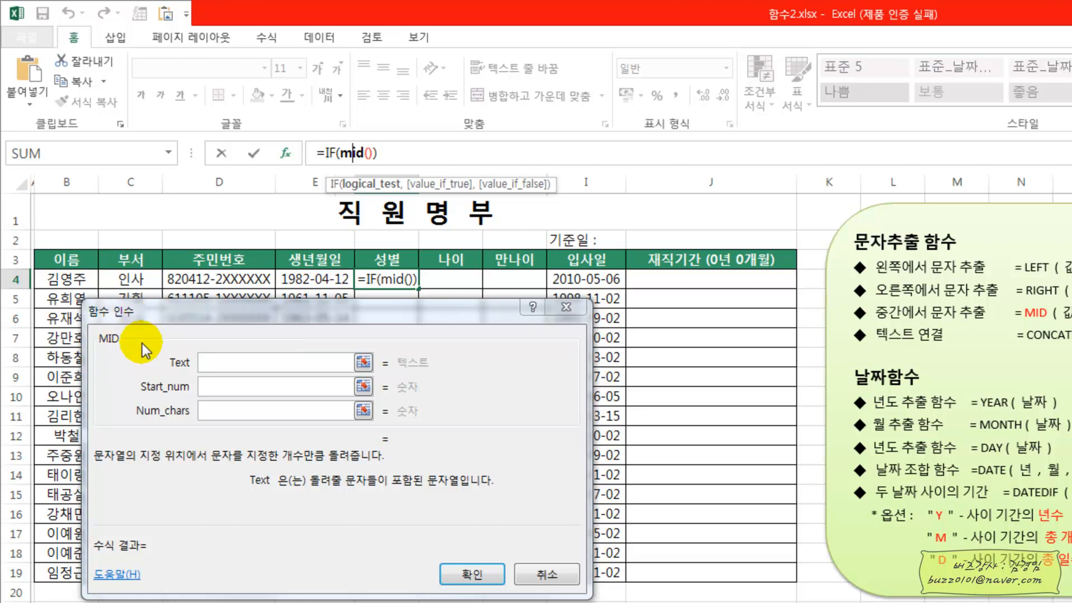
# Step: Set the nested MID arguments to text D4, start position 8 and 1 character
pyautogui.click(220, 364)
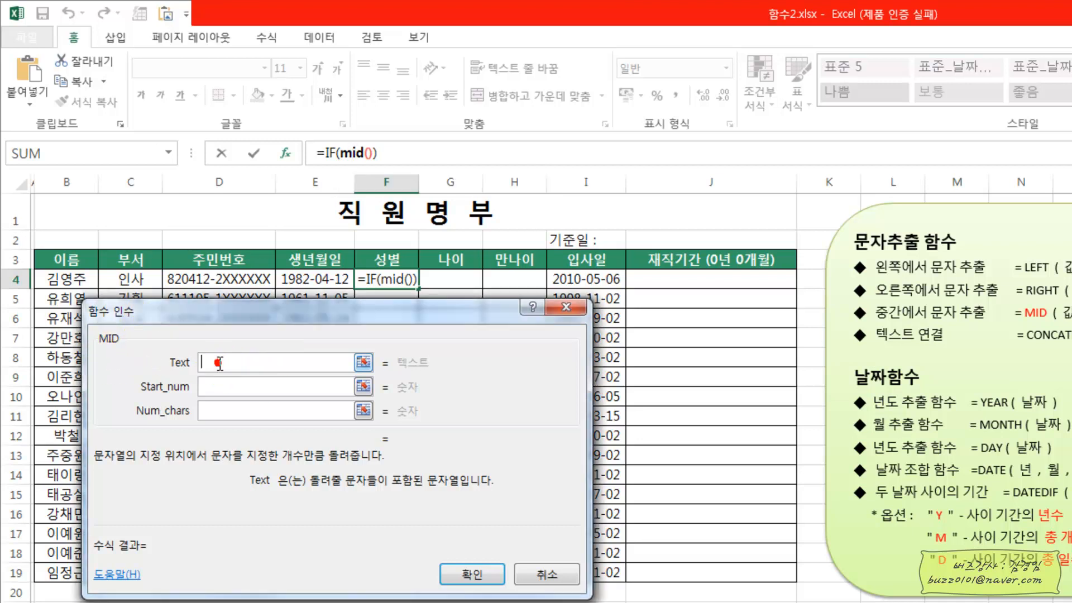
pyautogui.click(239, 281)
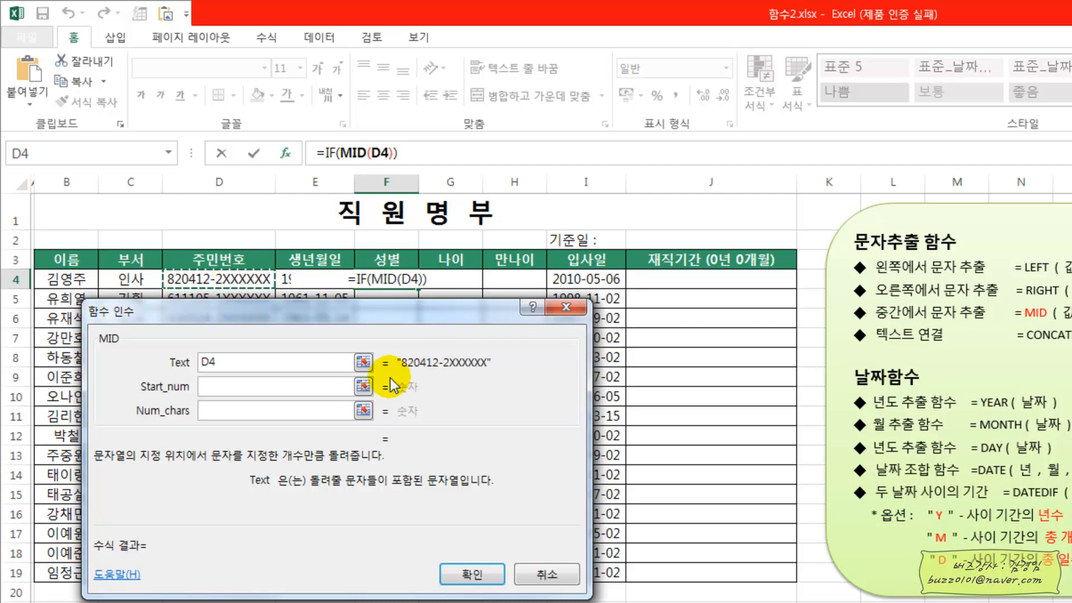
pyautogui.click(208, 387)
pyautogui.click(208, 387)
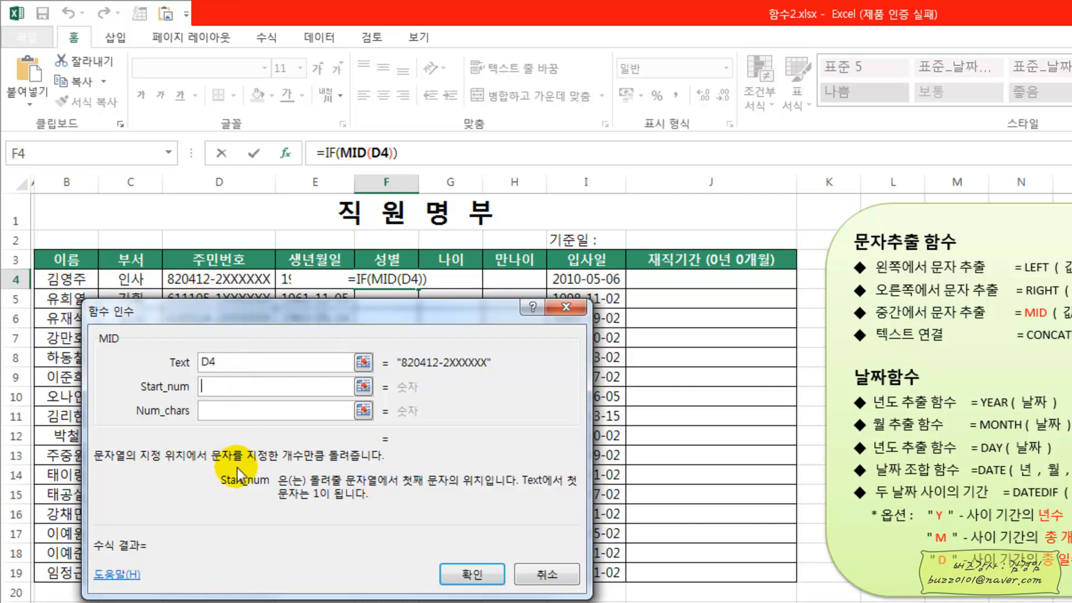
pyautogui.write('8')
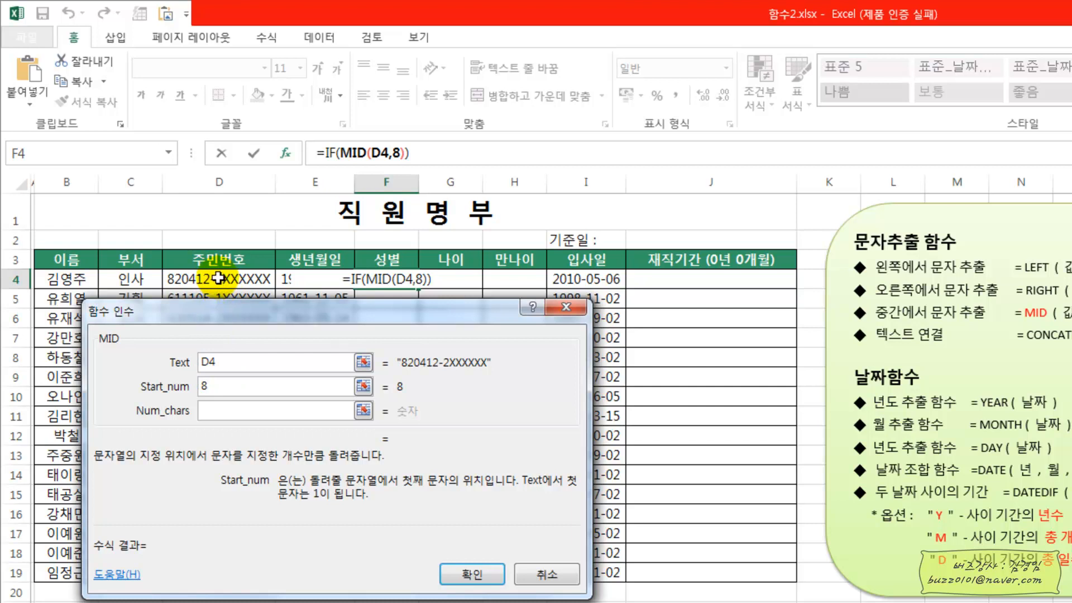
pyautogui.click(222, 410)
pyautogui.write('1')
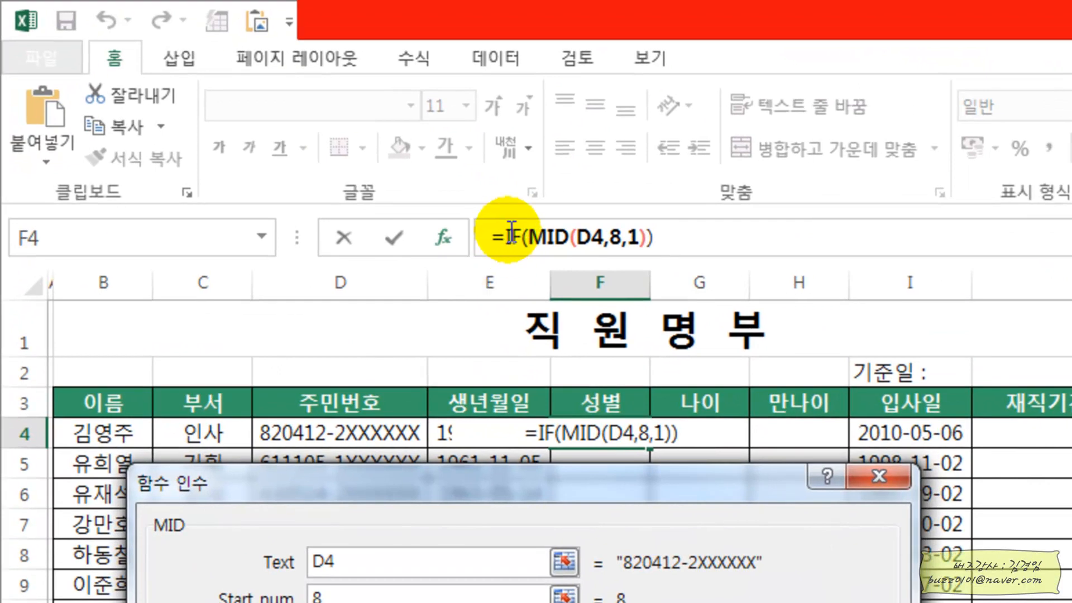
# Step: Return to the outer IF arguments and extend the logical test to MID(D4,8,1)=1
pyautogui.click(511, 235)
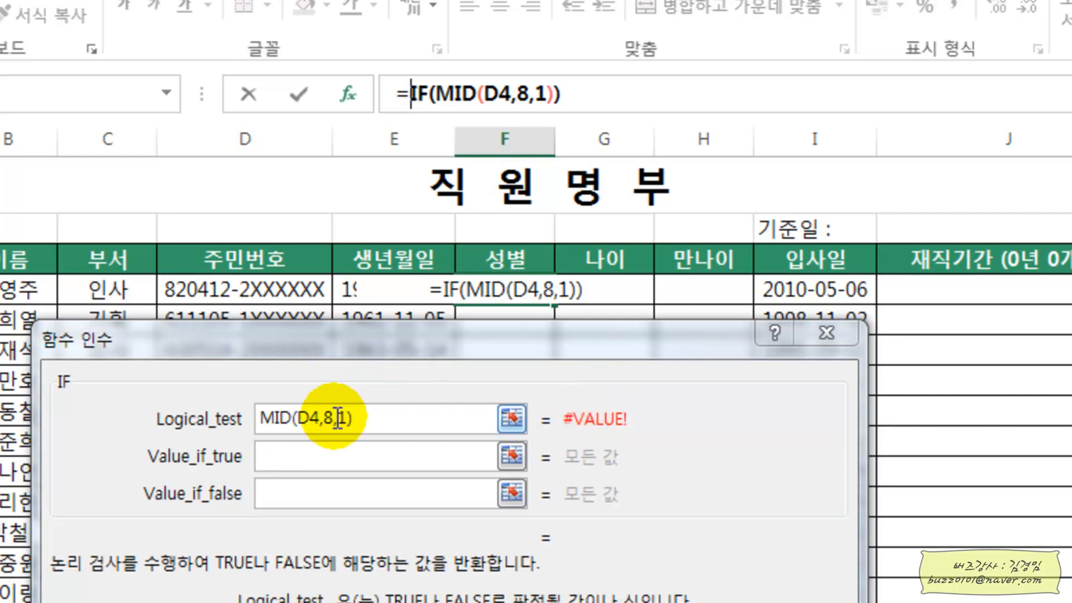
pyautogui.click(391, 419)
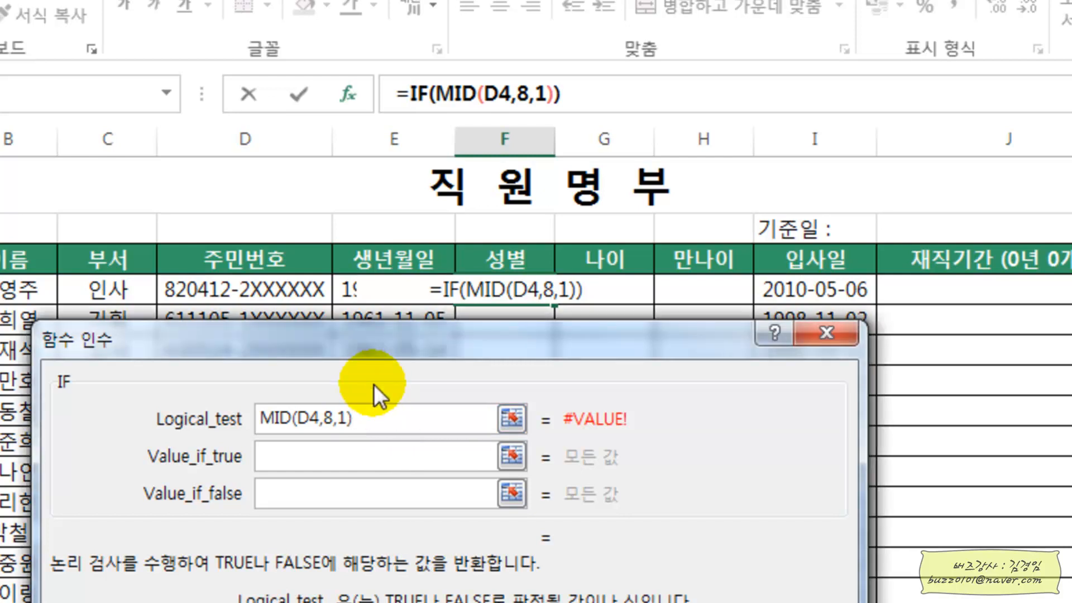
pyautogui.write('=1')
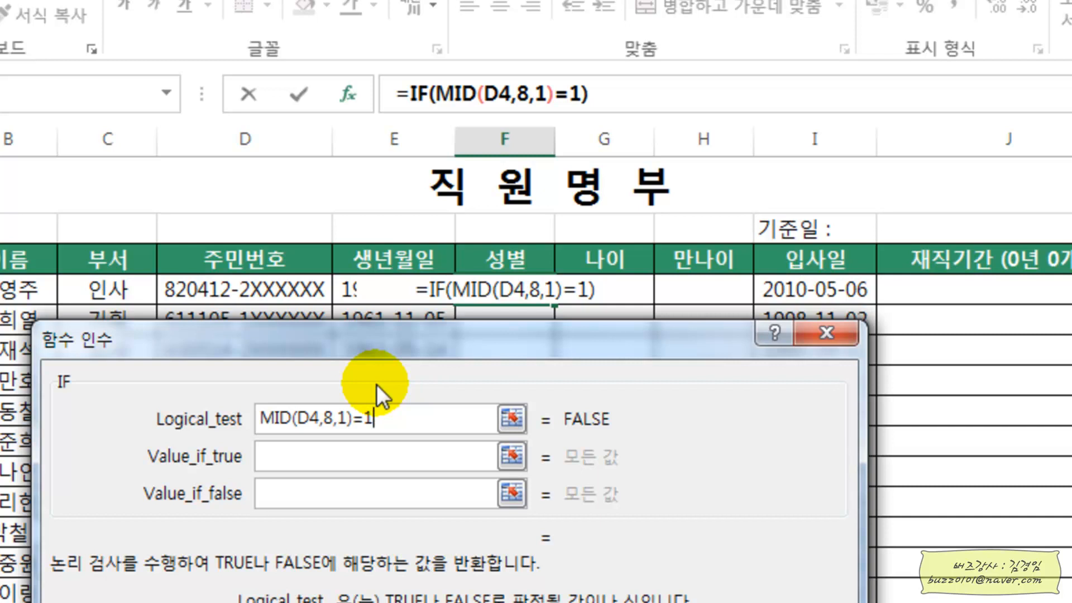
# Step: Make the IF return "남" when true and "여" when false, and fill the formula down from F4 to F19
pyautogui.click(348, 463)
pyautogui.write('"ska')
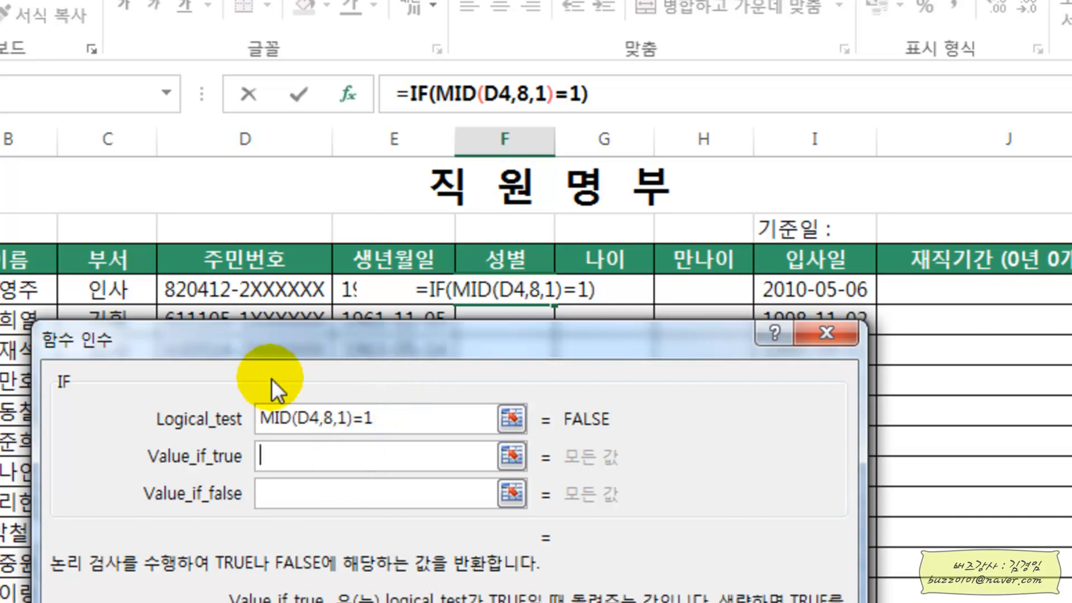
pyautogui.press('BackSpace')
pyautogui.press('BackSpace')
pyautogui.press('BackSpace')
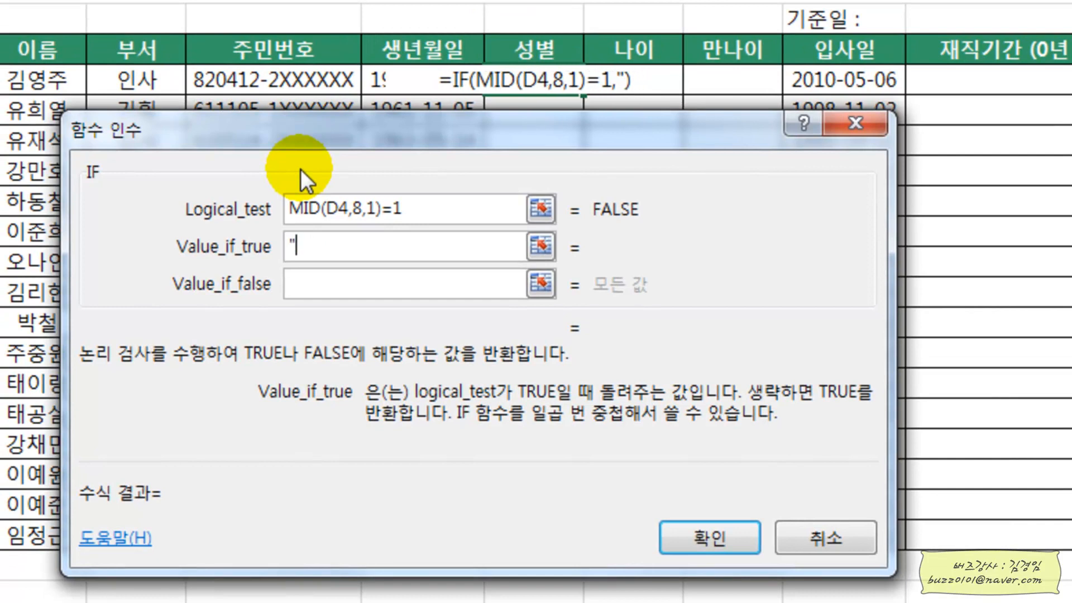
pyautogui.press('Hangul')
pyautogui.write('남')
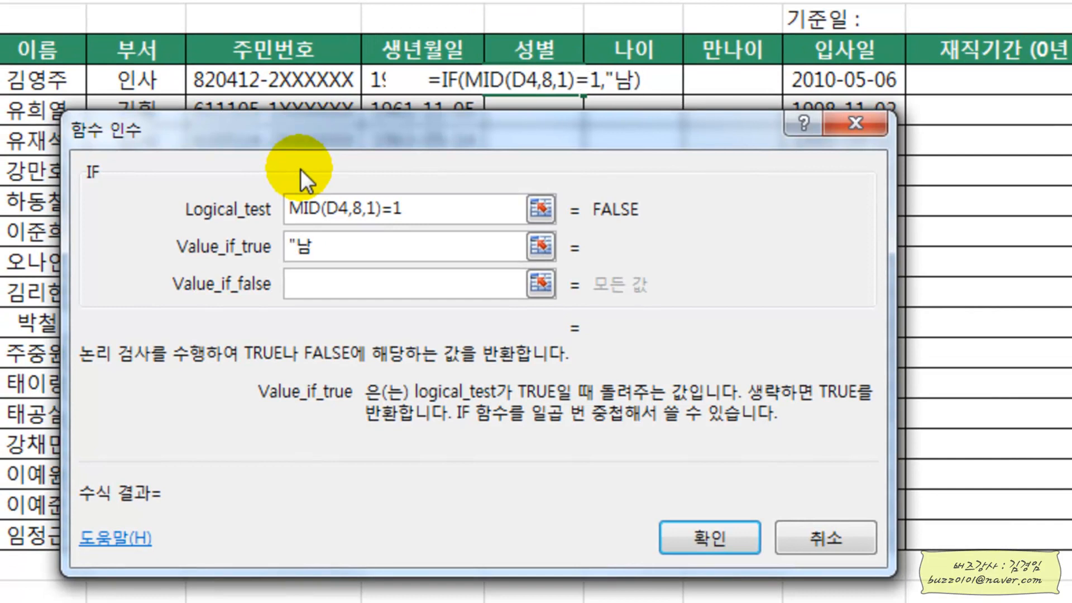
pyautogui.write('"')
pyautogui.press('Tab')
pyautogui.write('"여"')
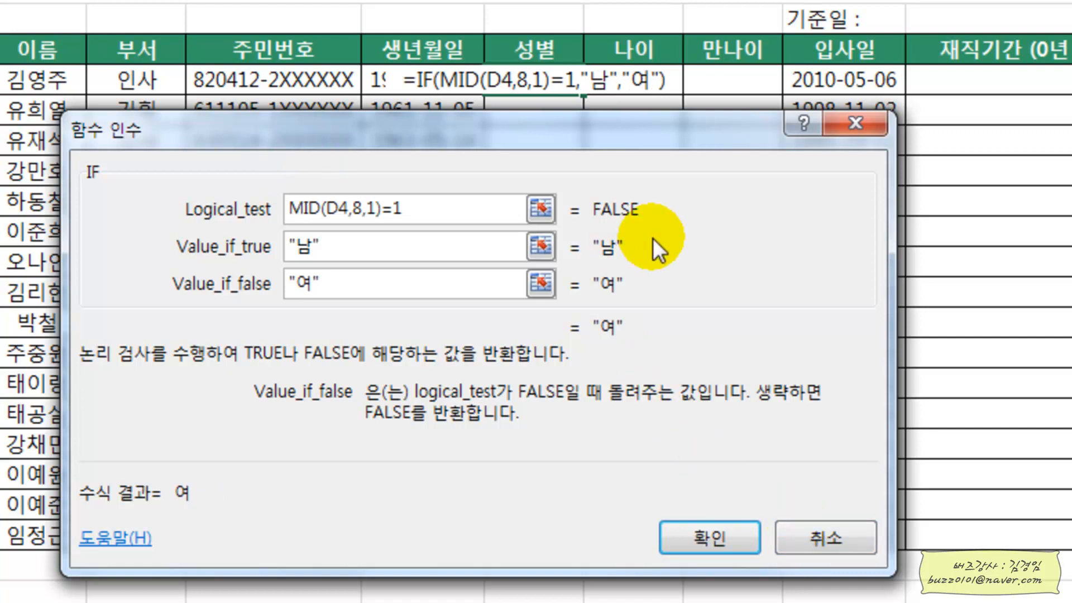
pyautogui.click(718, 543)
pyautogui.moveTo(584, 92); pyautogui.dragTo(568, 553)
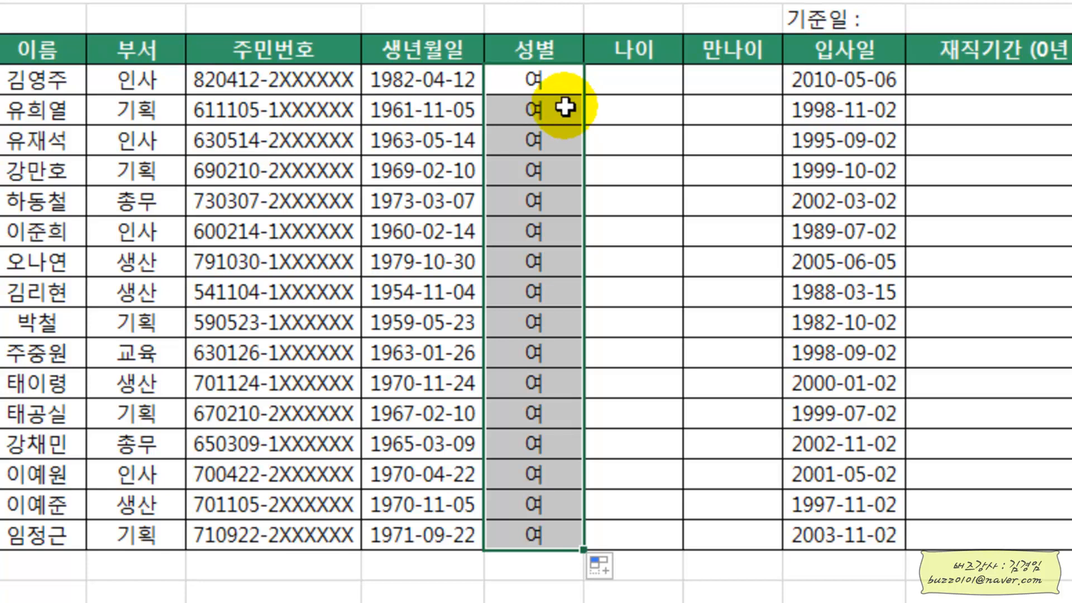
# Step: Change the digit after the hyphen of the ID number in D4 to 1
pyautogui.click(280, 78)
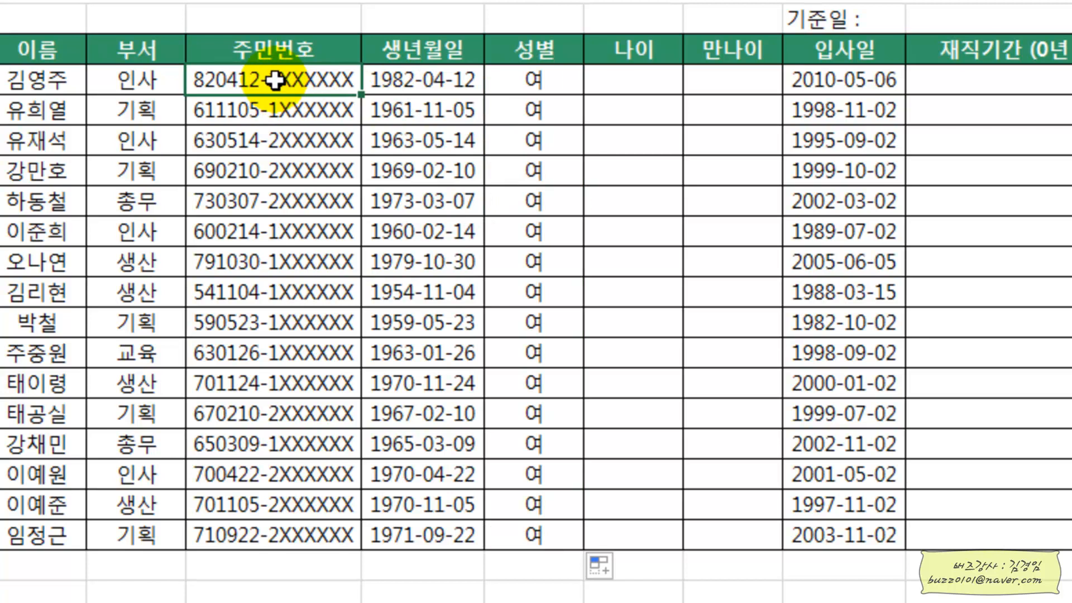
pyautogui.doubleClick(279, 80)
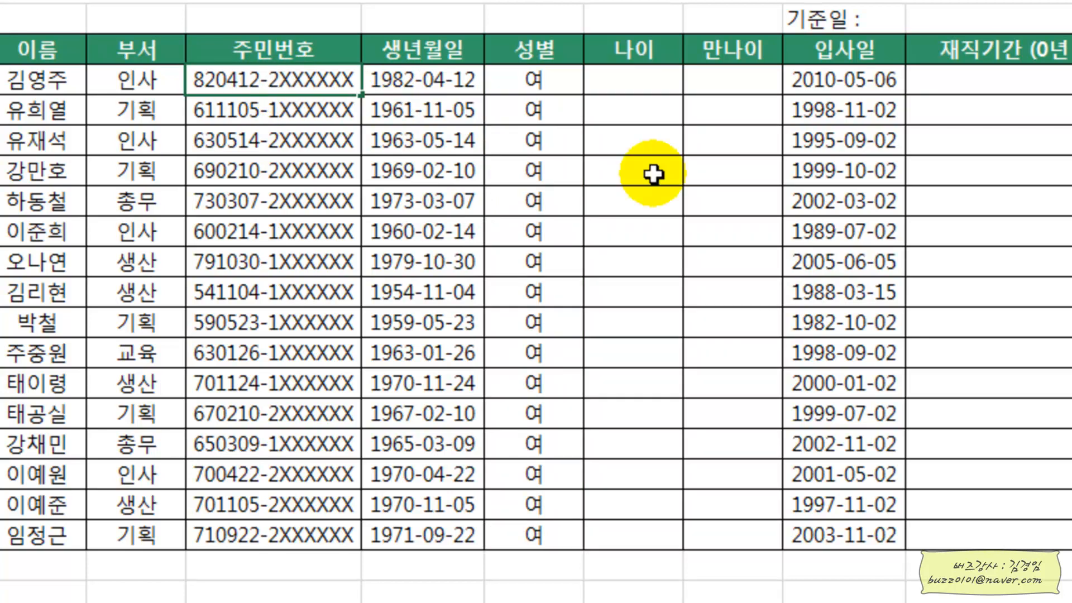
pyautogui.press('BackSpace')
pyautogui.write('1')
pyautogui.press('Return')
# Step: Inspect the IF arguments of the formula in F4 and those of its nested MID, ending at the IF arguments
pyautogui.click(518, 84)
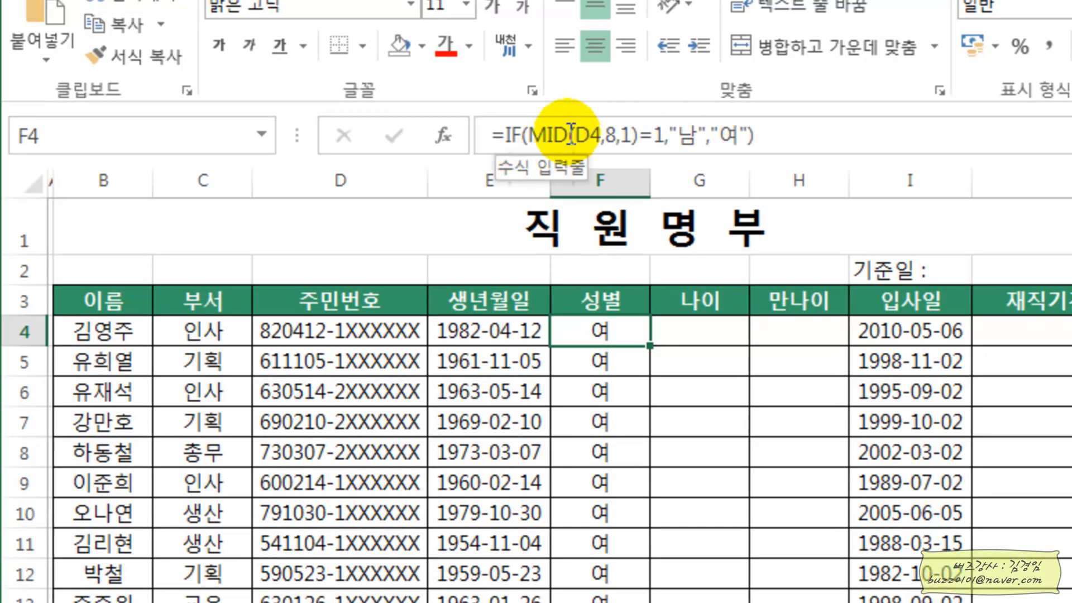
pyautogui.click(507, 136)
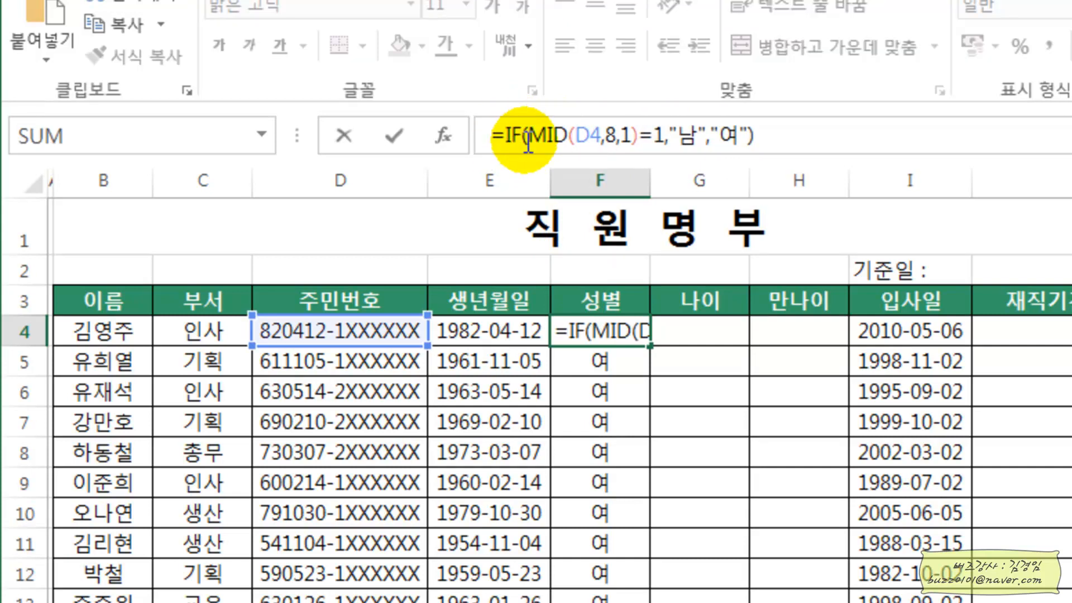
pyautogui.click(445, 136)
pyautogui.moveTo(547, 333); pyautogui.dragTo(743, 322)
pyautogui.click(673, 403)
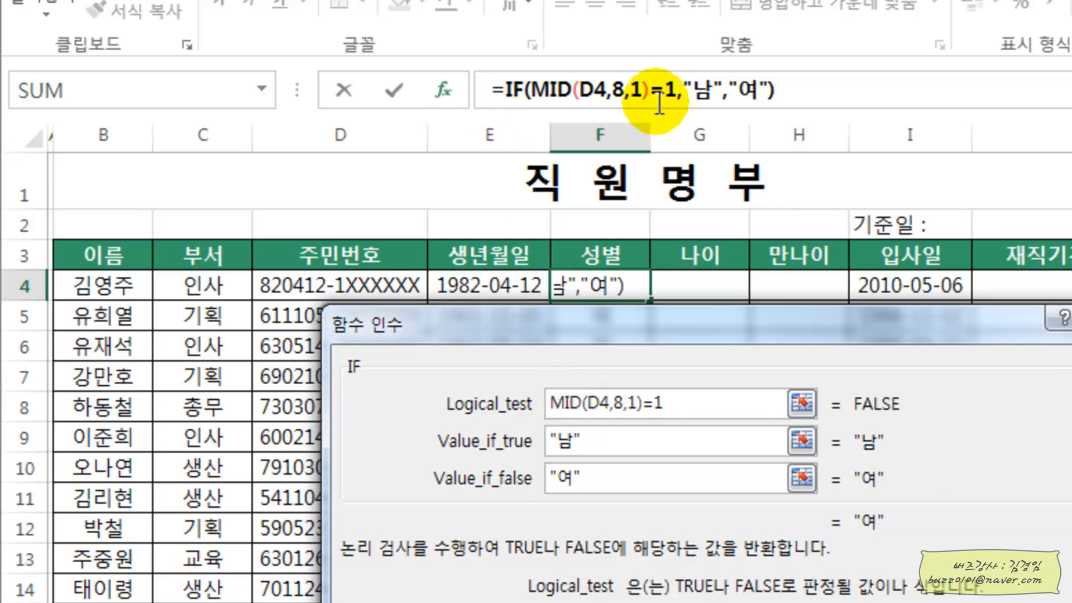
pyautogui.click(552, 91)
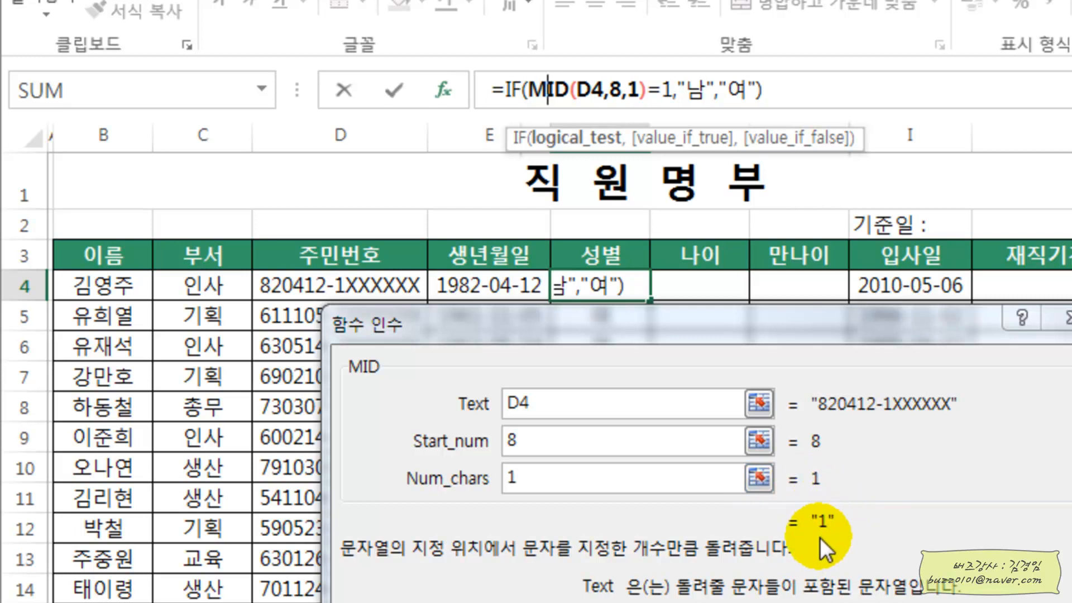
pyautogui.click(508, 84)
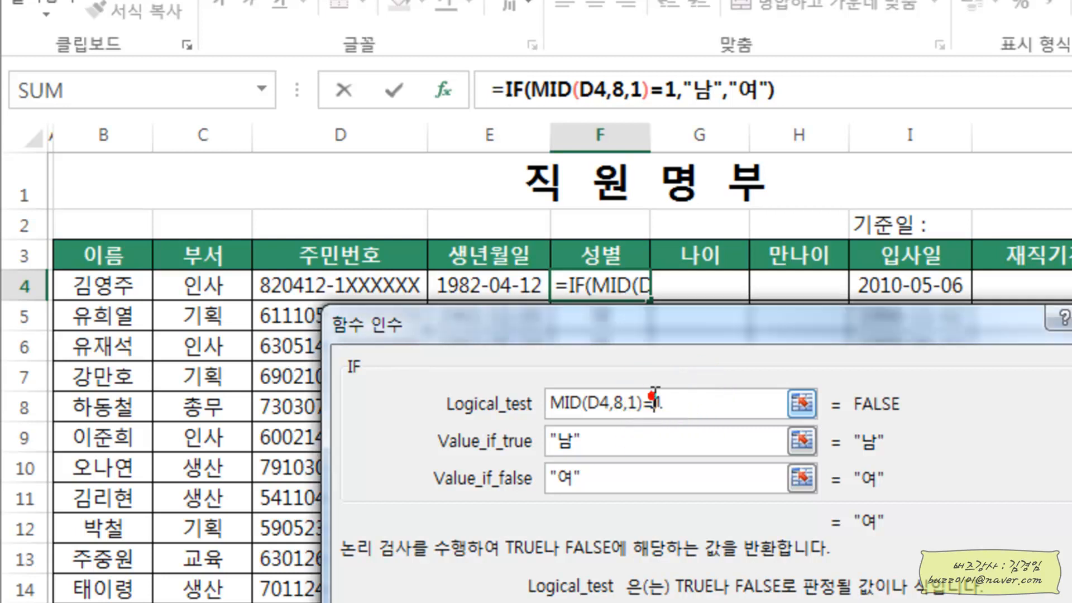
# Step: Change the logical test to MID(D4,8,1)="1" and fill the corrected formula down from F4 to F19
pyautogui.write('"여')
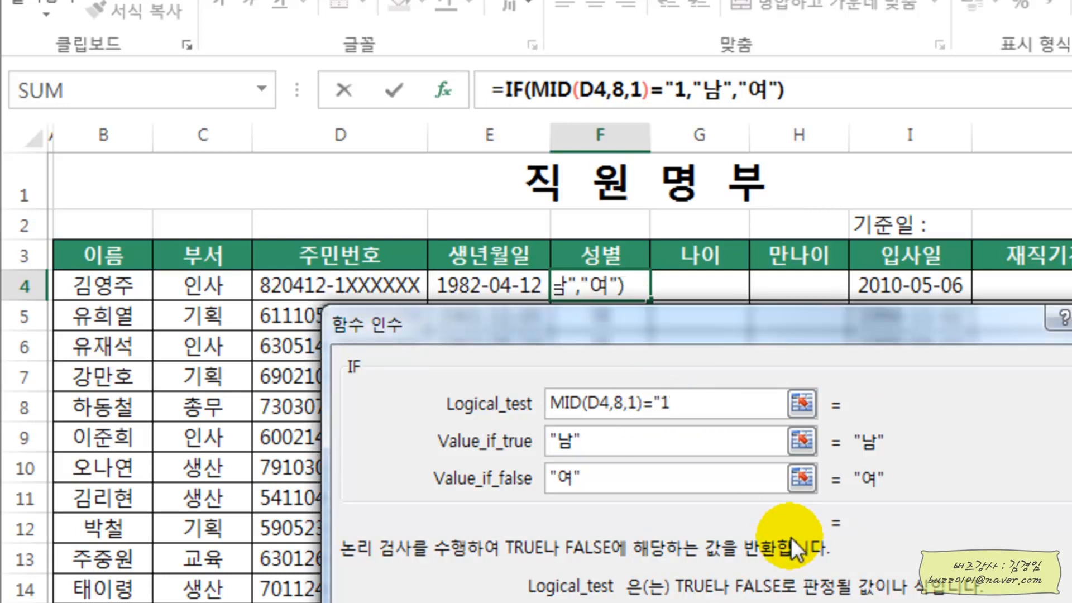
pyautogui.write('"')
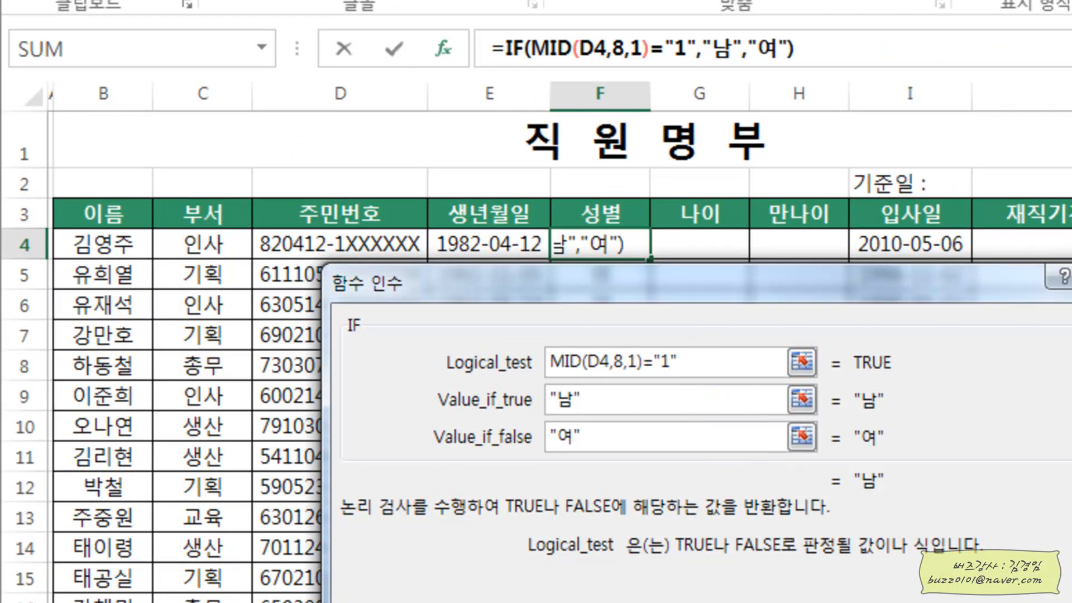
pyautogui.press('Return')
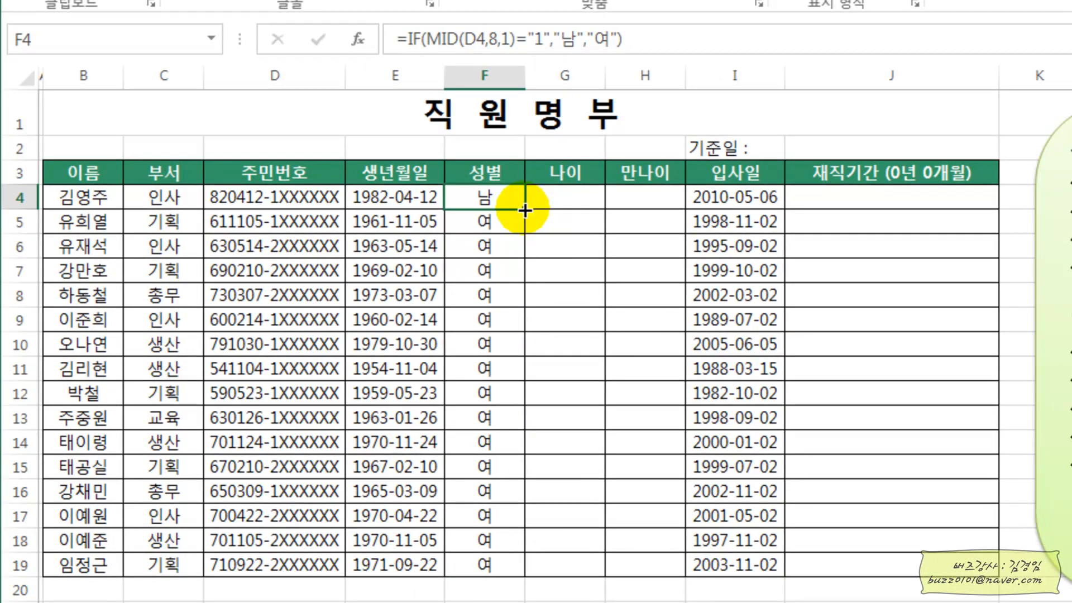
pyautogui.moveTo(525, 209); pyautogui.dragTo(495, 578)
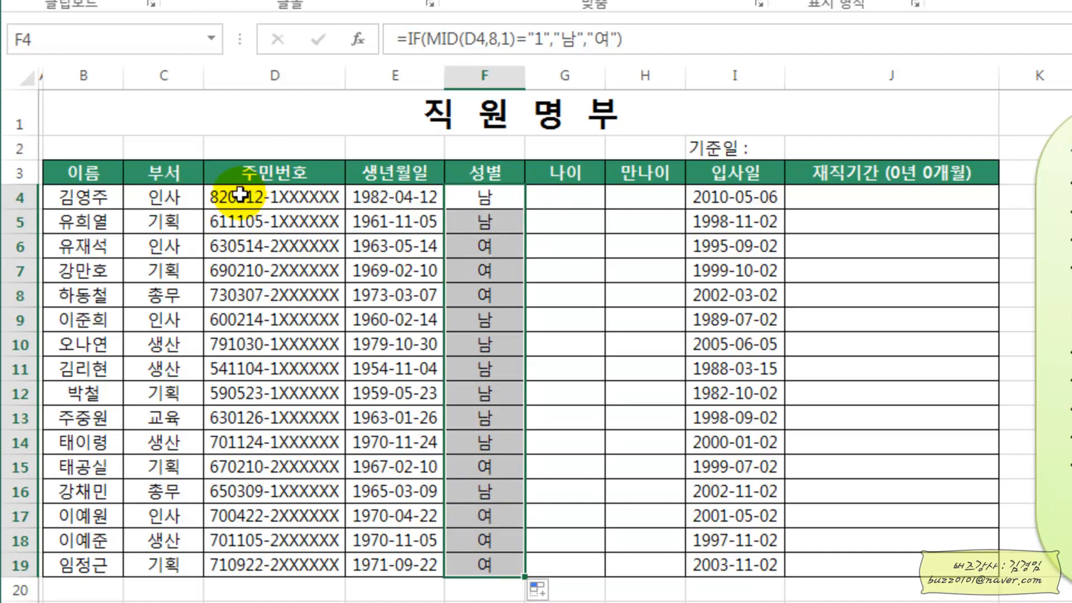
# Step: Set the digit after the hyphen of the ID number in D4 to 2
pyautogui.click(279, 196)
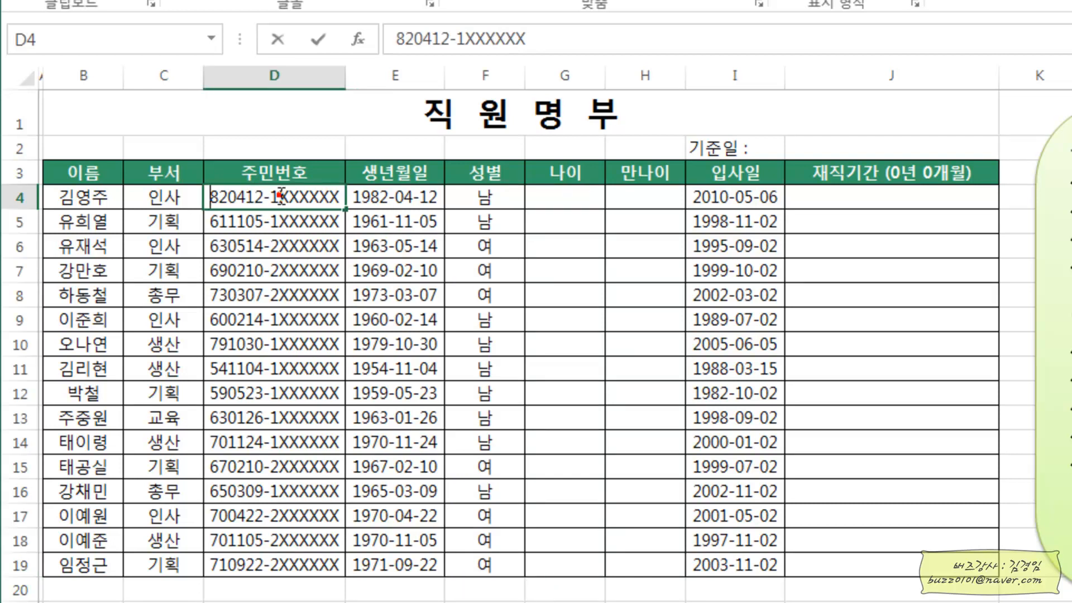
pyautogui.press('BackSpace')
pyautogui.write('2')
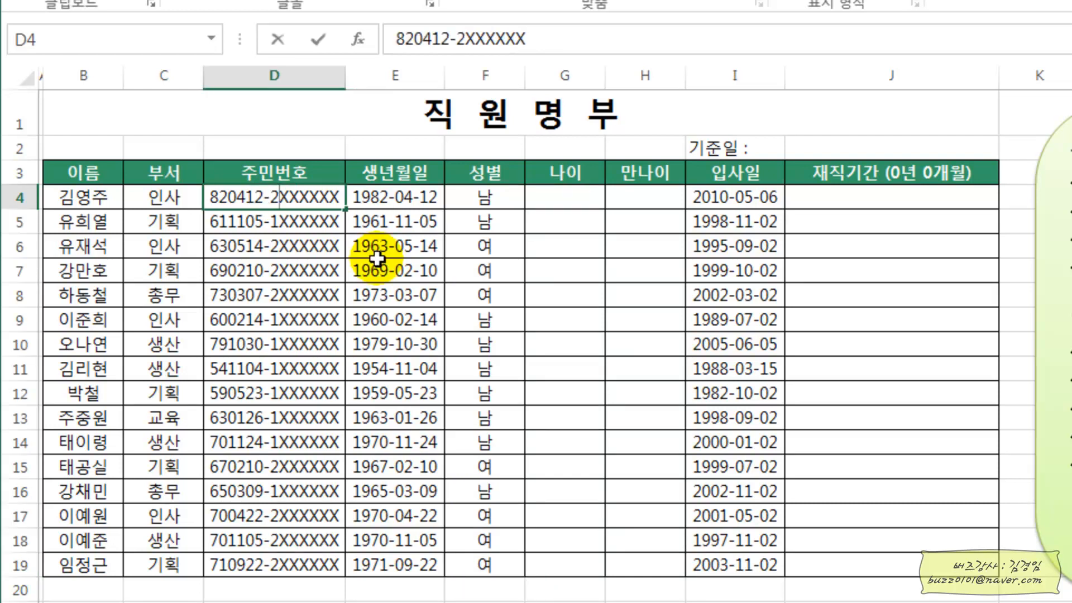
pyautogui.press('Return')
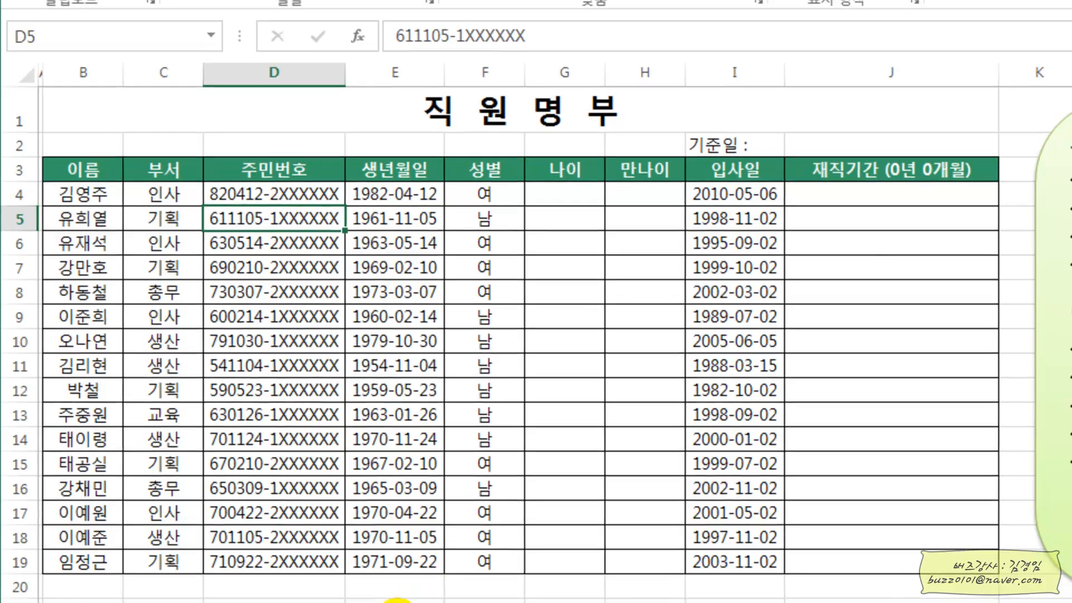
# Step: Below the employee list, enter 1900년생 in E22, 1이 남자 in F22 and 2 여자 in F23
pyautogui.click(380, 400)
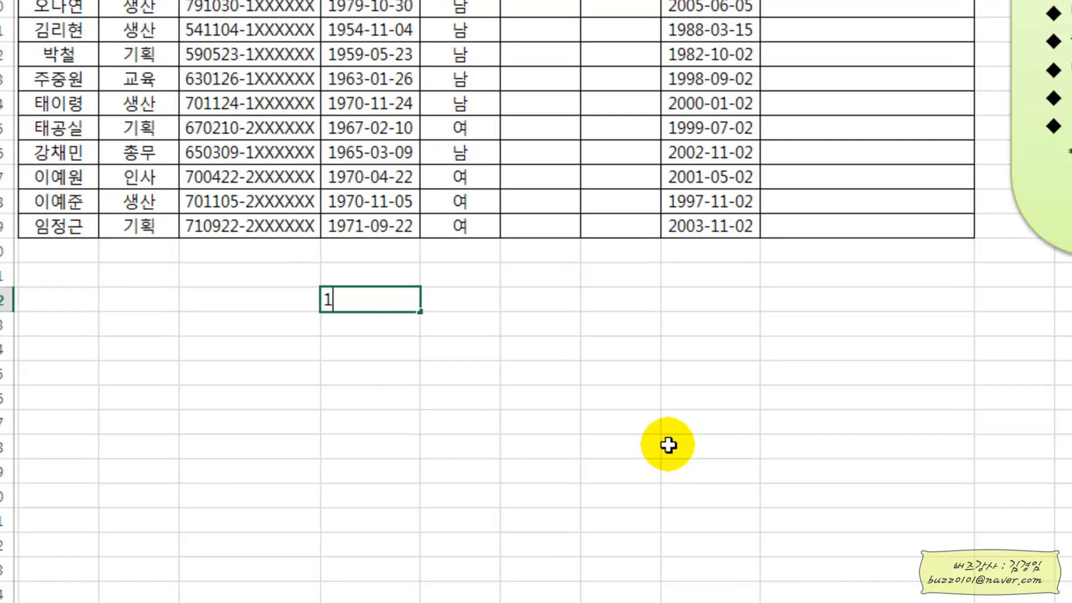
pyautogui.write('1900년생')
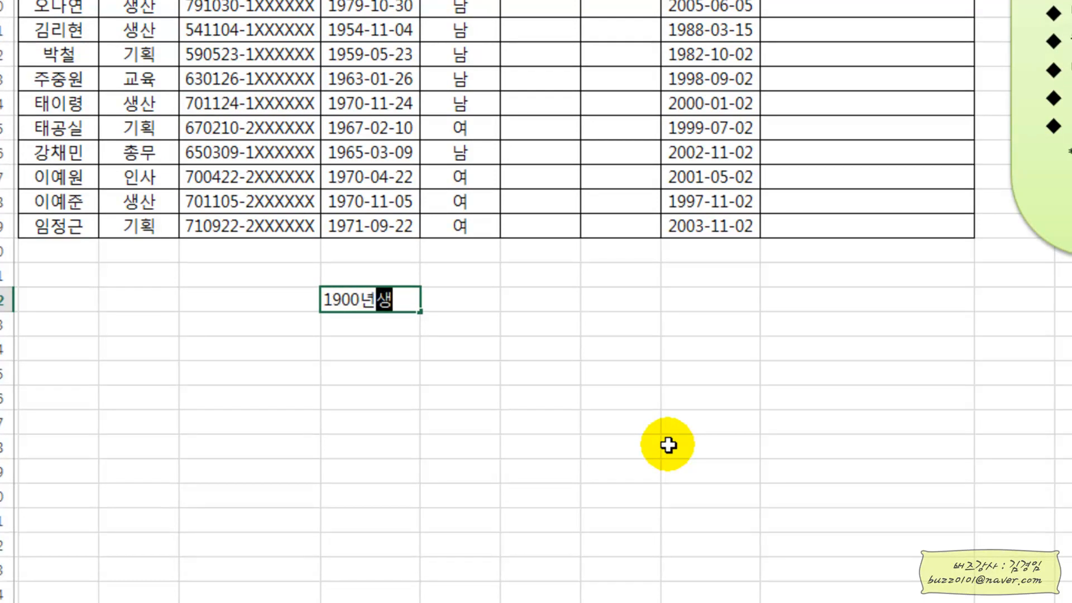
pyautogui.press('Tab')
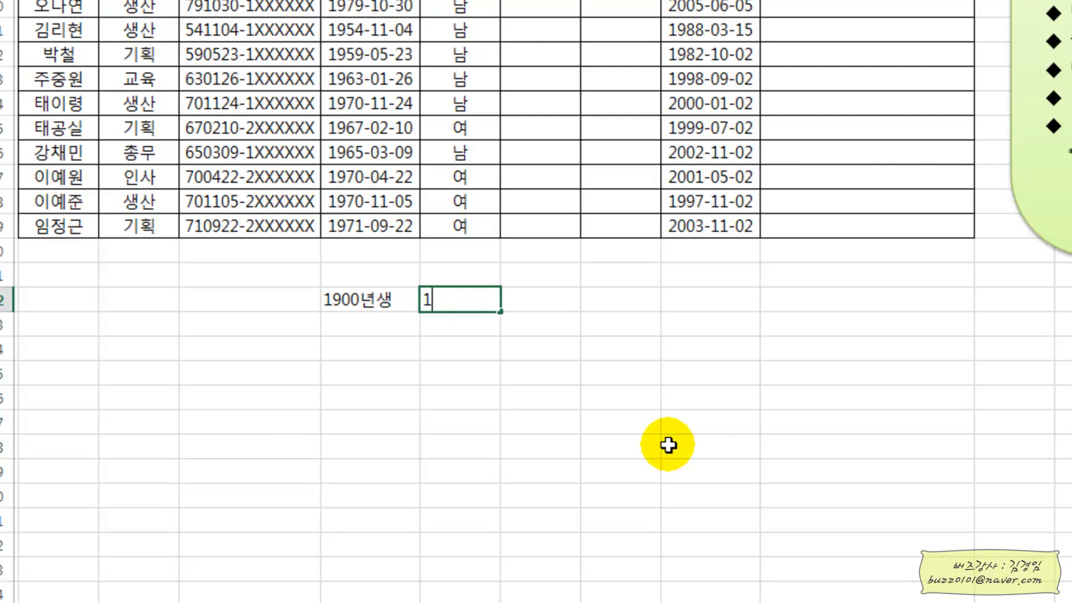
pyautogui.write('1이 남자')
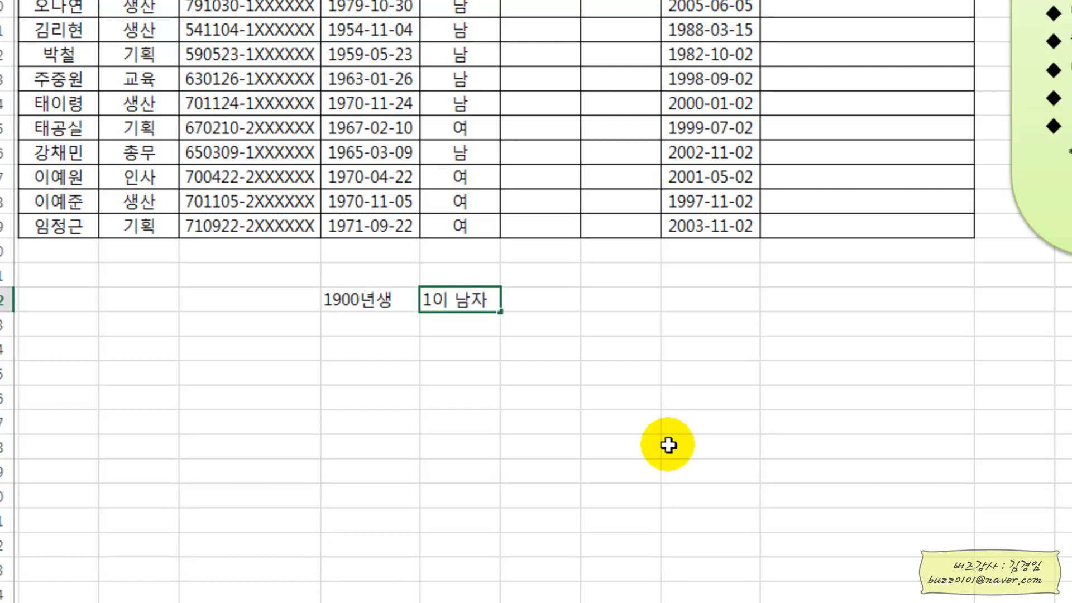
pyautogui.press('Return')
pyautogui.write('2')
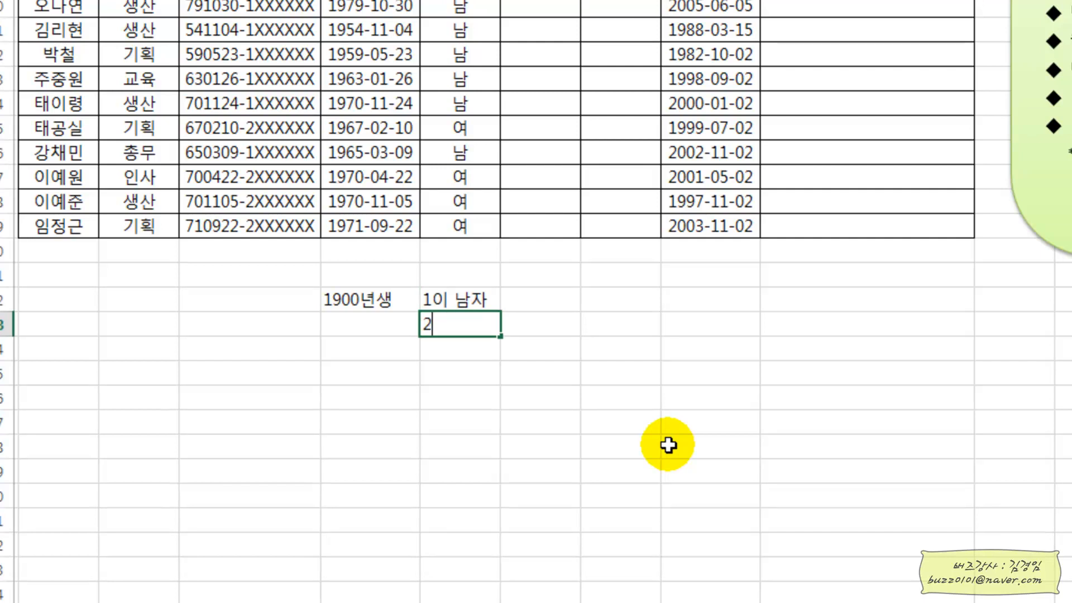
pyautogui.write('가여자')
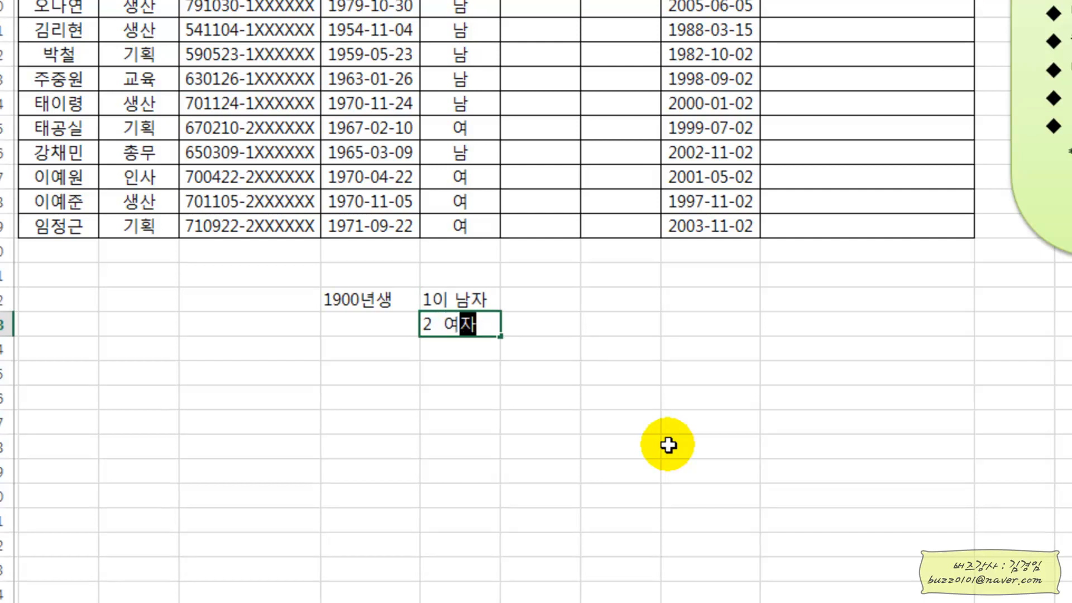
pyautogui.press('Return')
# Step: Enter 2000년생 in E24 with the gender digits 3 남자 in F24 and 4 여자 in F25
pyautogui.press('Left')
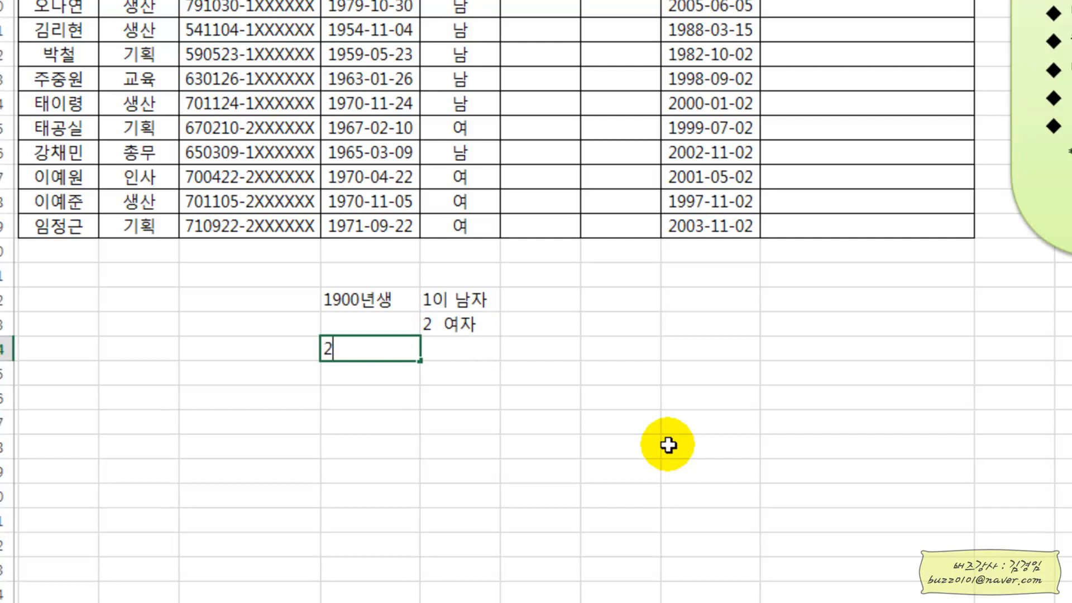
pyautogui.write('2000년생')
pyautogui.press('Tab')
pyautogui.write('3 남자')
pyautogui.press('Return')
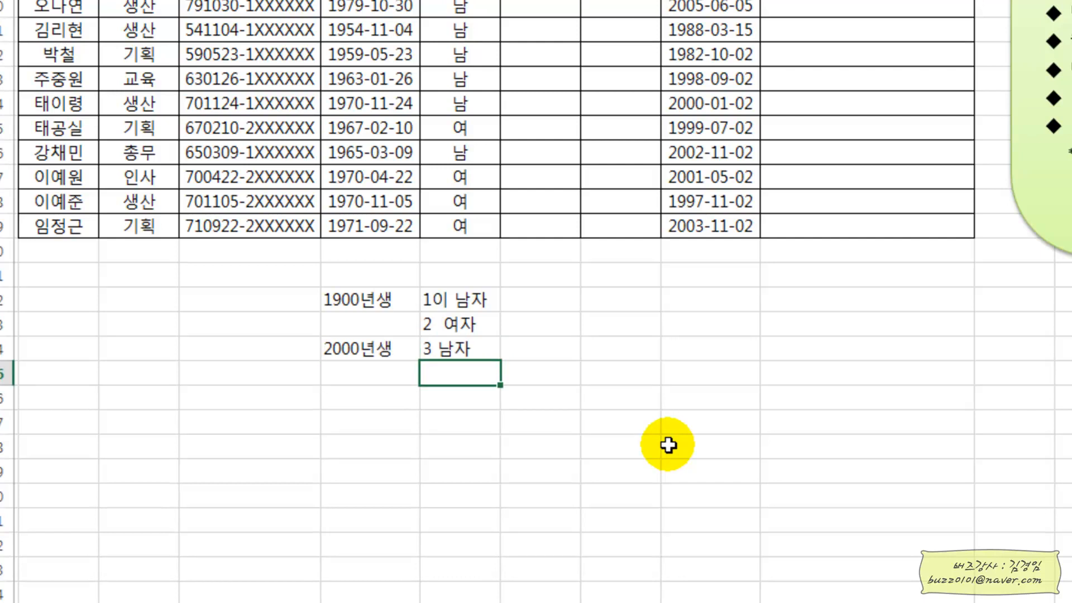
pyautogui.write('4 여자')
pyautogui.press('Return')
# Step: Shorten the note in F22 to 1 남자
pyautogui.doubleClick(452, 299)
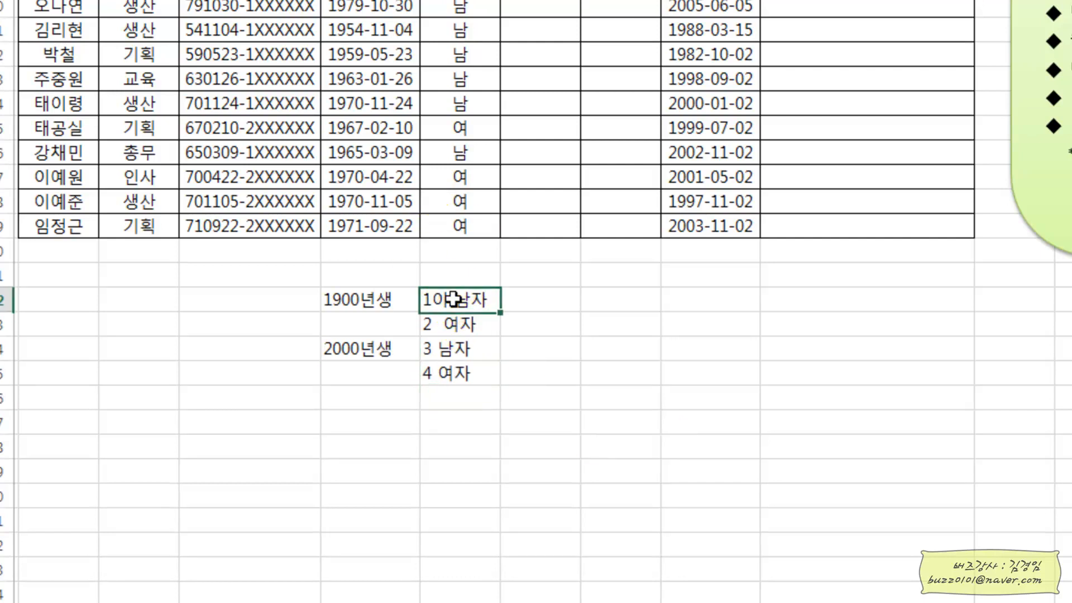
pyautogui.press('BackSpace')
pyautogui.press('BackSpace')
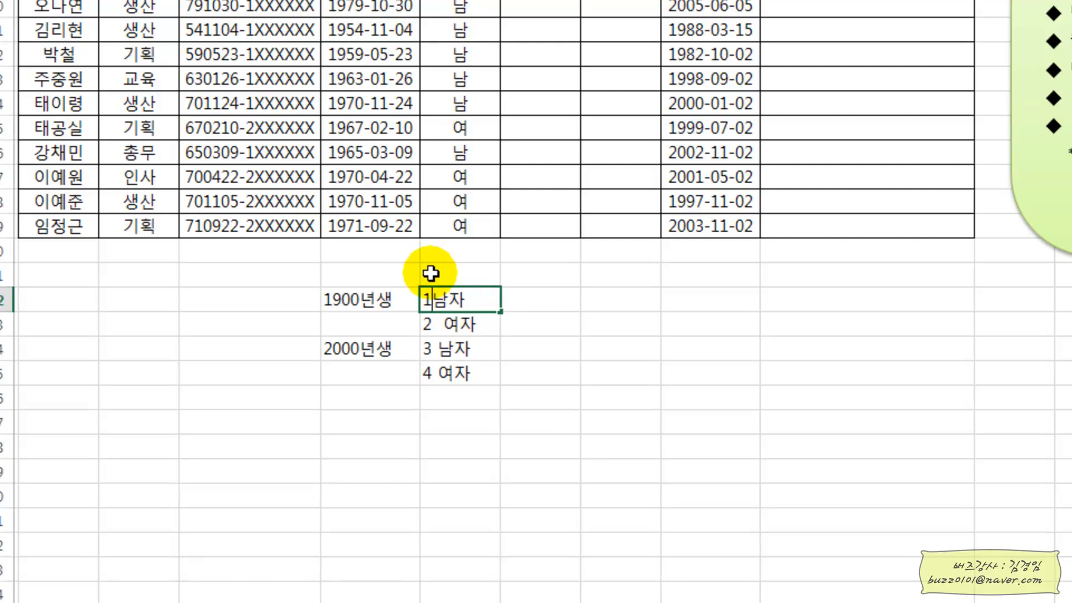
pyautogui.press('Return')
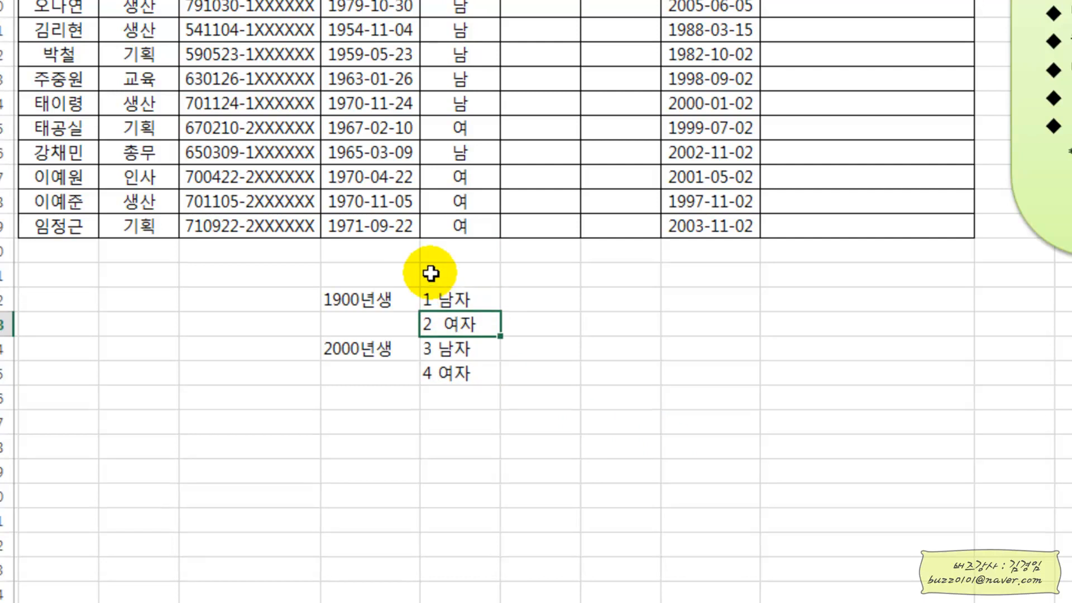
# Step: Enter 외국인 in E26 with the gender digits 5 남자 in F26 and 6 여자 in F27
pyautogui.click(369, 398)
pyautogui.write('외국인')
pyautogui.press('Tab')
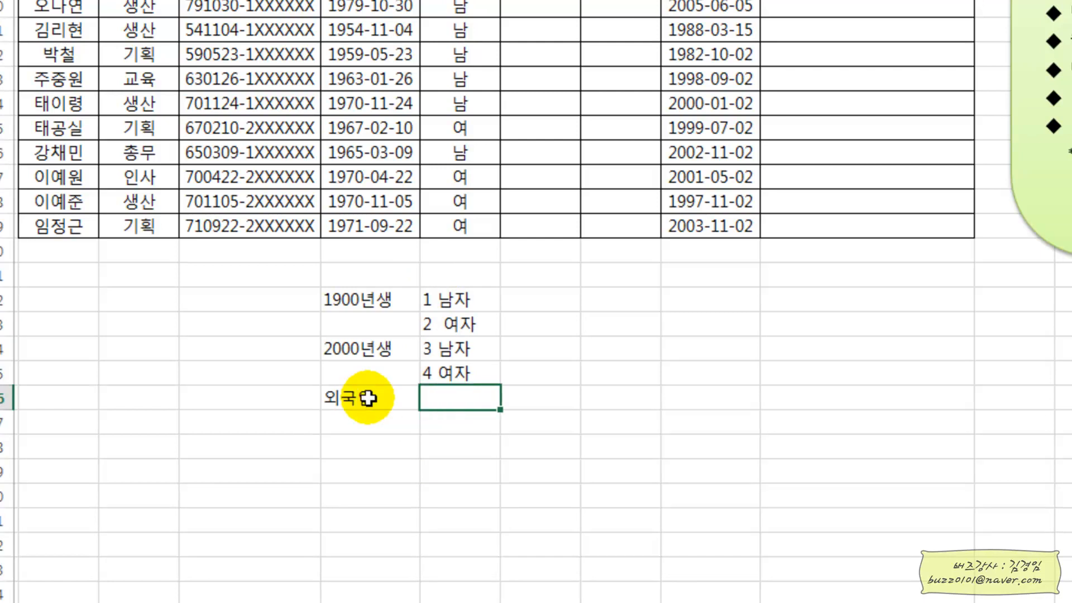
pyautogui.write('5 남자')
pyautogui.press('Return')
pyautogui.write('6 여자')
pyautogui.press('Return')
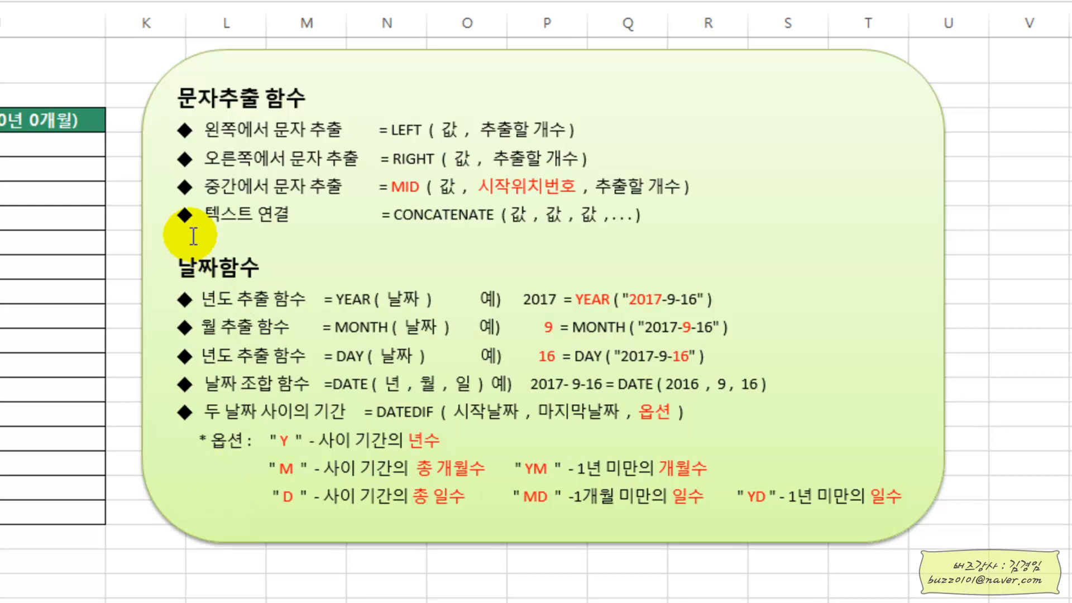
# Step: Place the text cursor in the function notes on the blank line under the CONCATENATE entry
pyautogui.moveTo(179, 239); pyautogui.dragTo(179, 234)
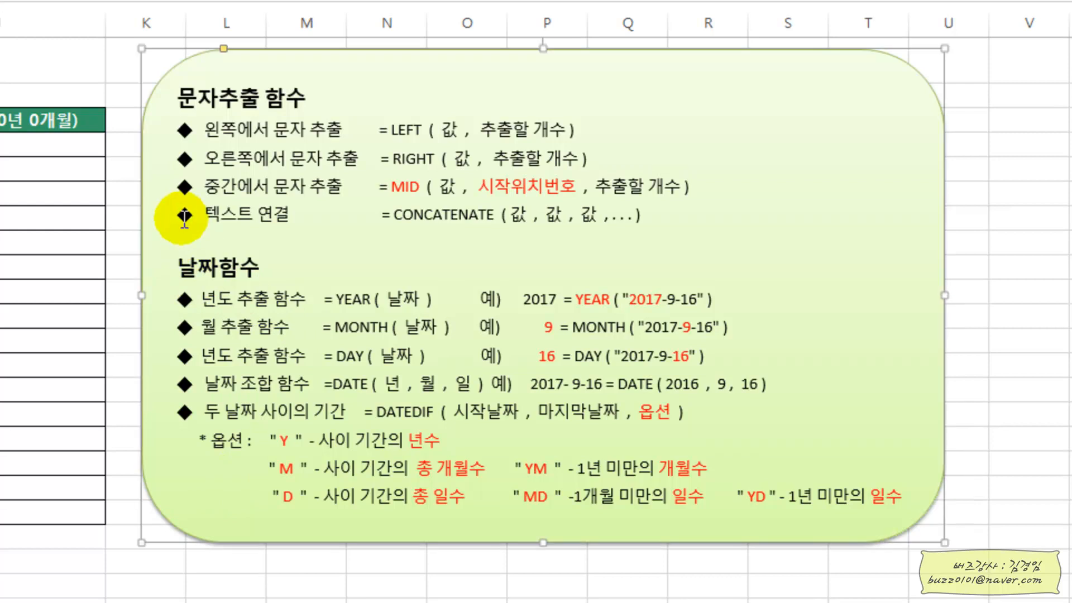